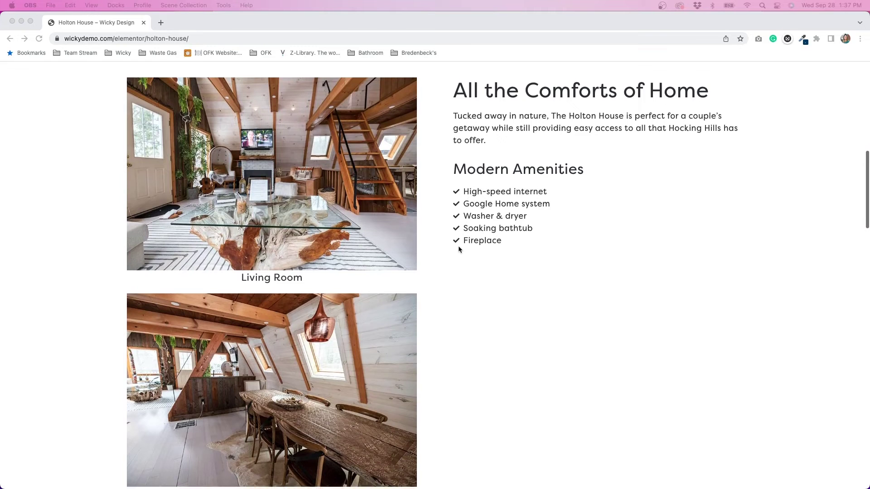
Add a centered 'Your New' heading to the empty column.
scroll(459, 248, down, 5)
scroll(458, 246, down, 8)
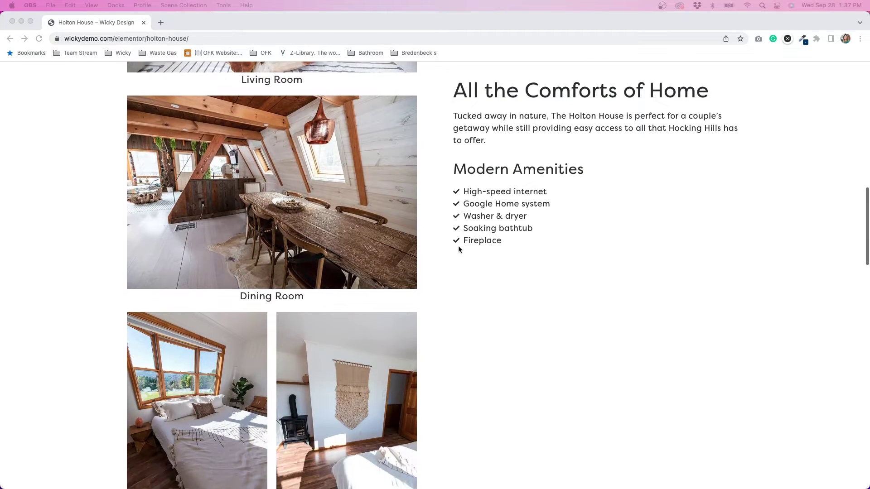
scroll(459, 247, down, 12)
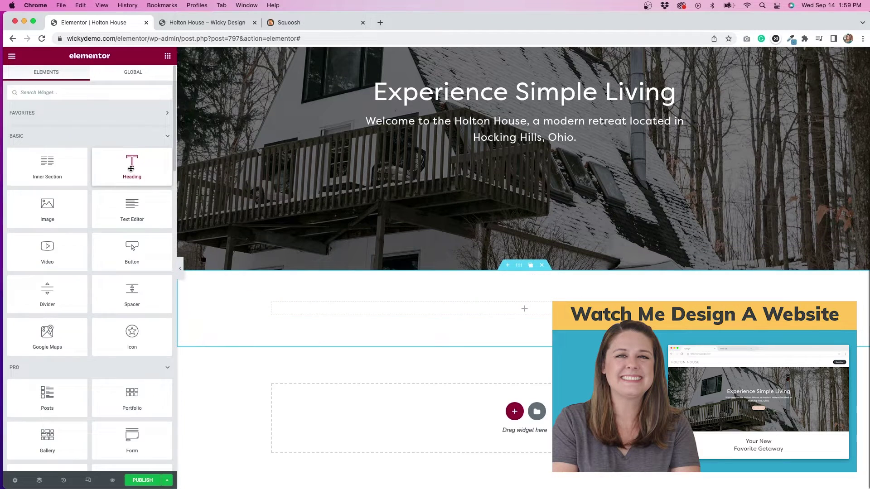
drag(131, 168, 408, 309)
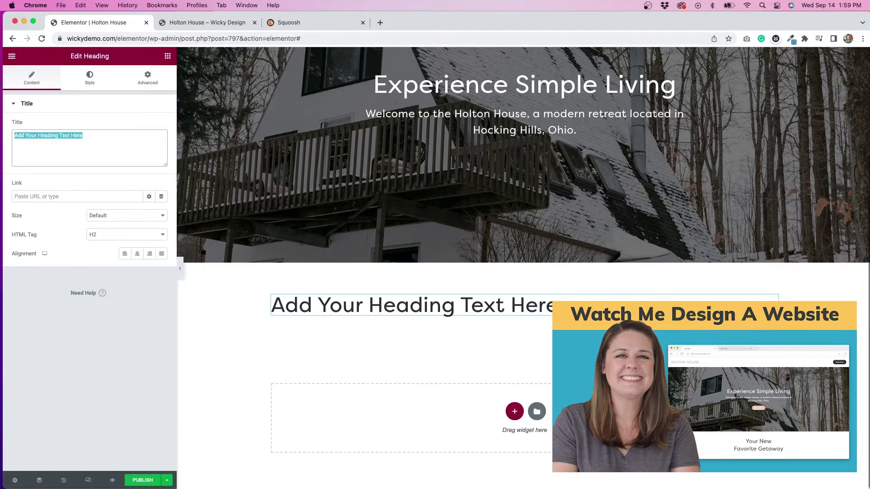
text(Your New)
click(137, 254)
Give the heading a Fade In entrance animation with a chosen duration.
click(147, 78)
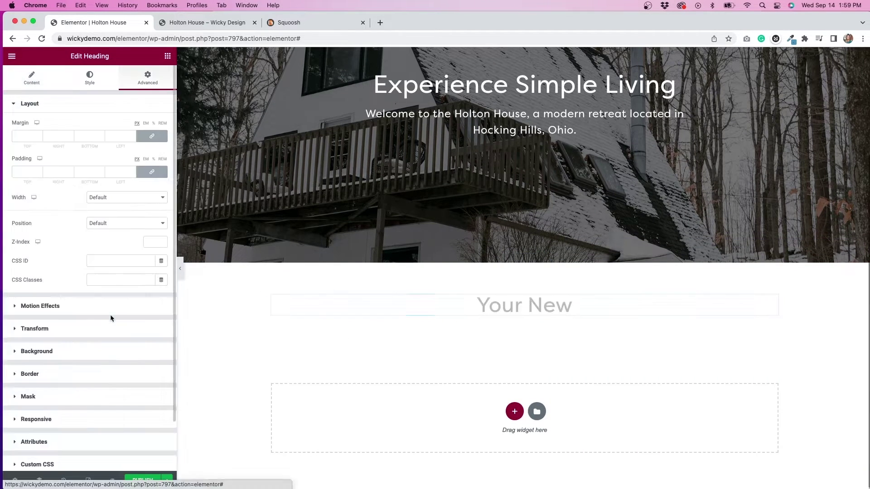
click(110, 305)
click(109, 230)
click(110, 284)
click(114, 248)
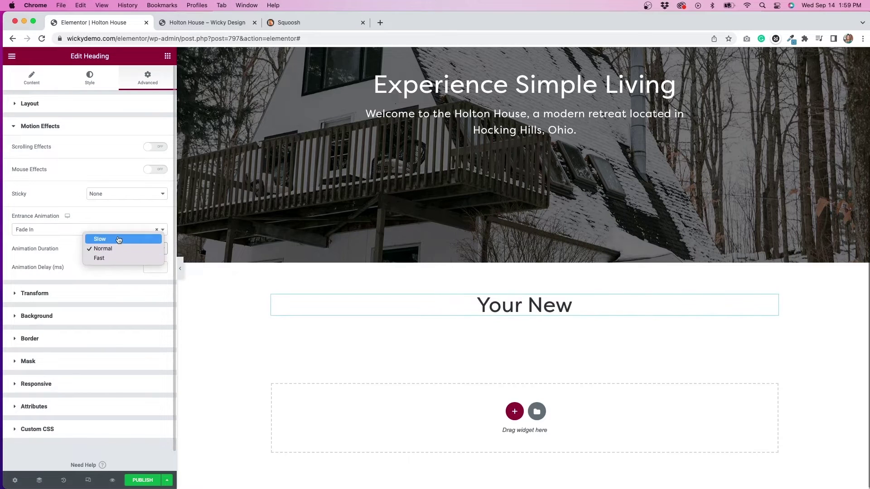
click(110, 241)
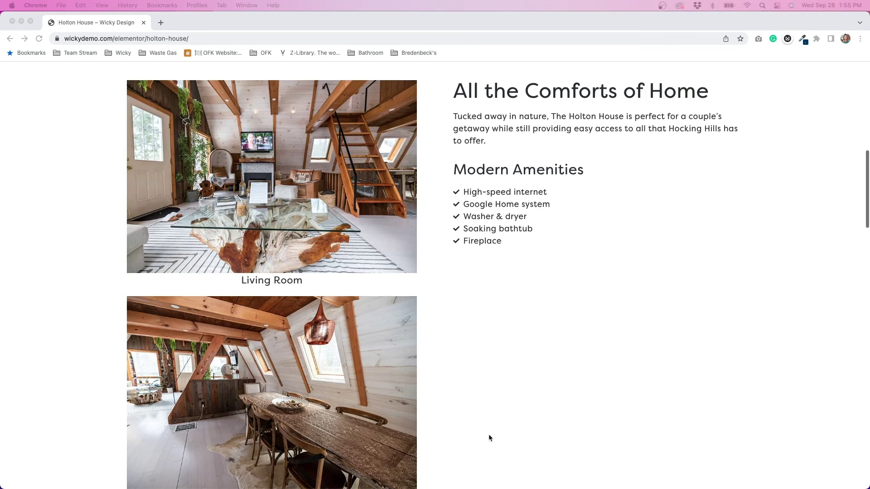
scroll(492, 437, down, 5)
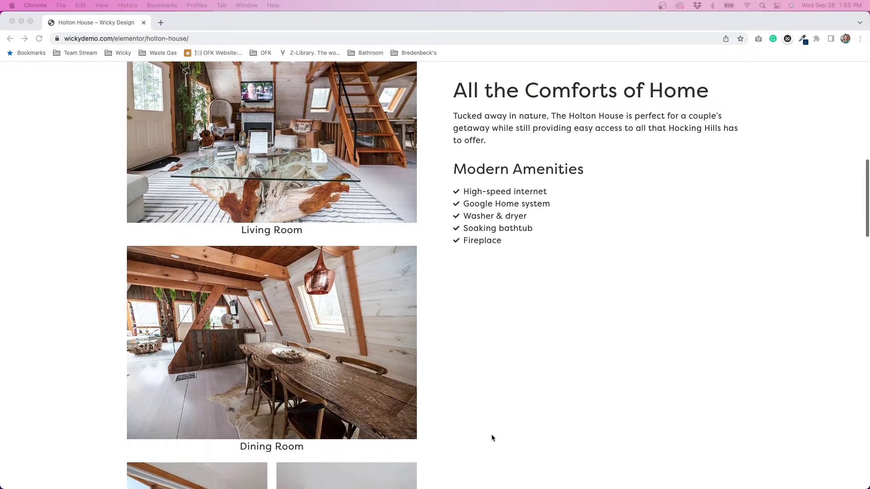
scroll(492, 437, down, 6)
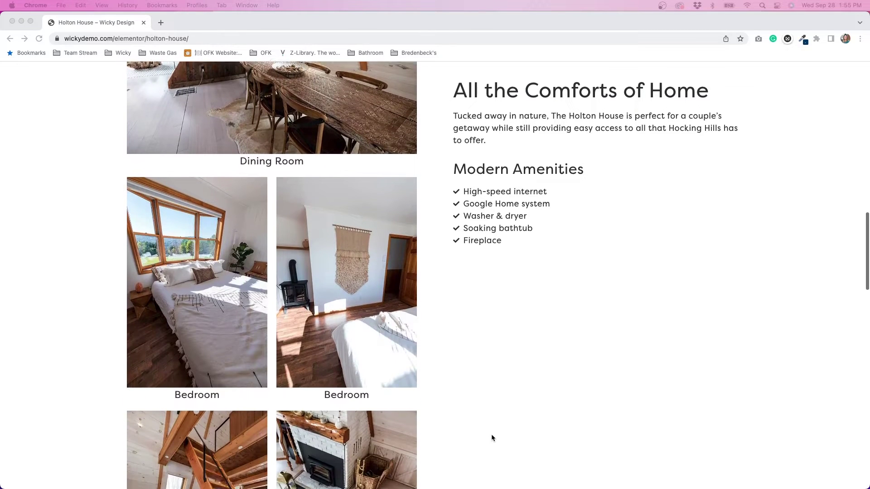
scroll(492, 438, down, 8)
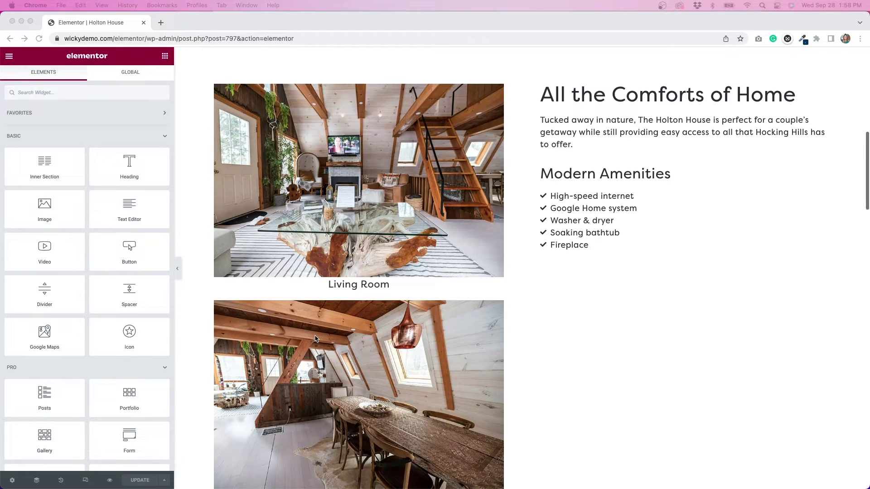
click(522, 347)
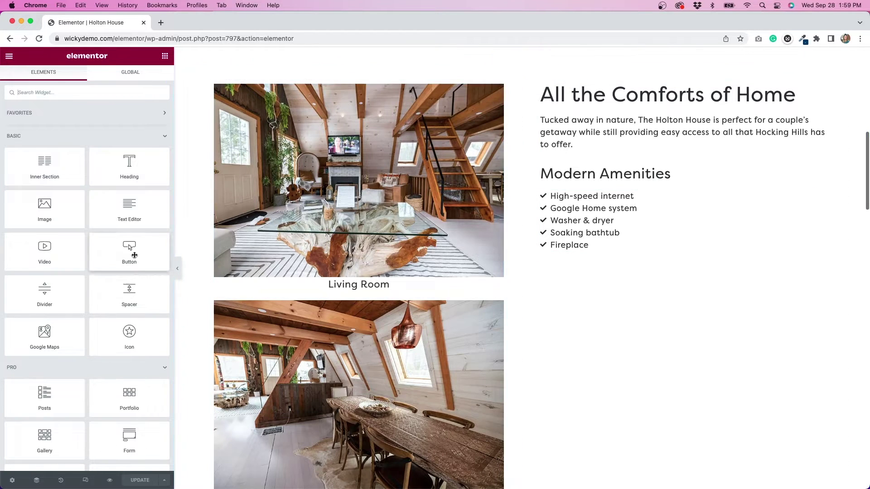
drag(123, 217, 596, 257)
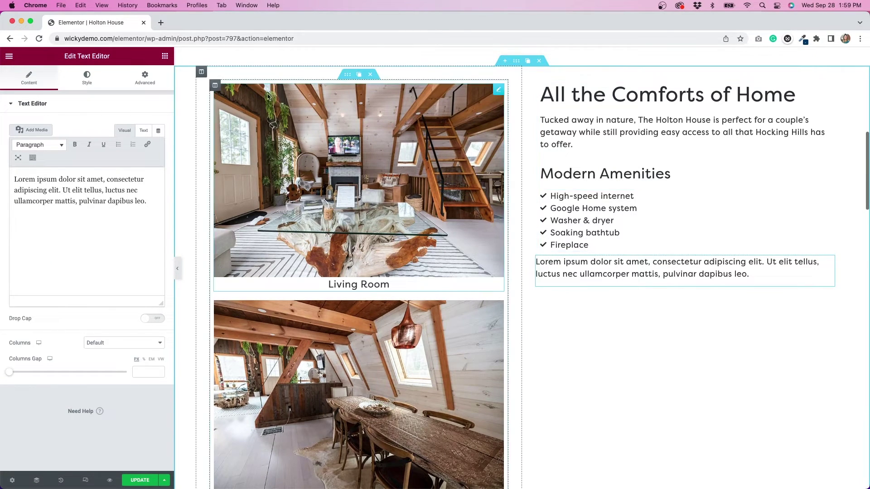
click(163, 55)
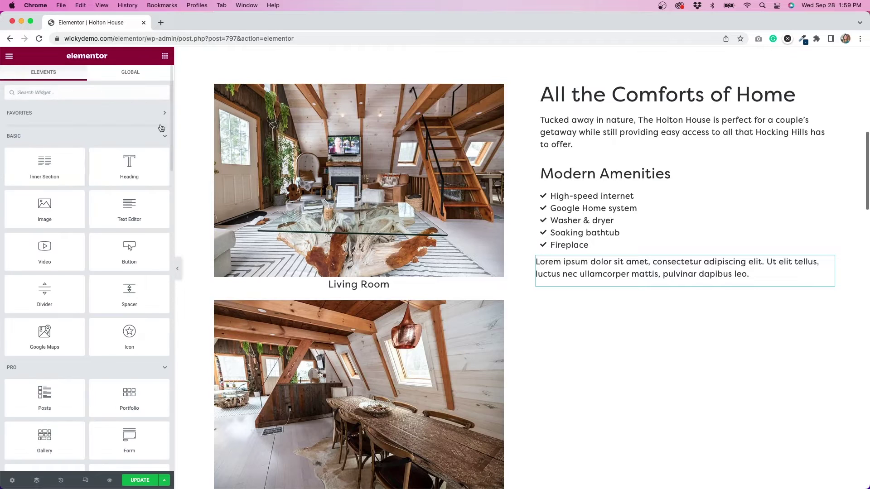
drag(128, 167, 585, 264)
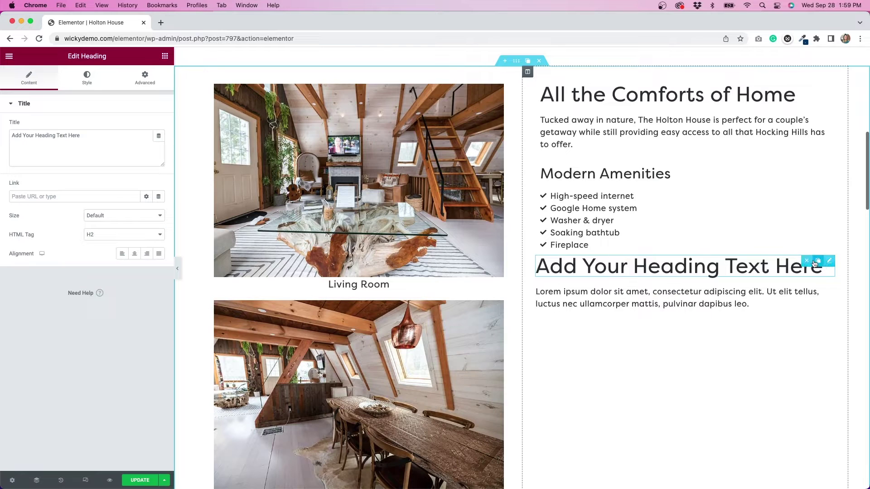
click(806, 263)
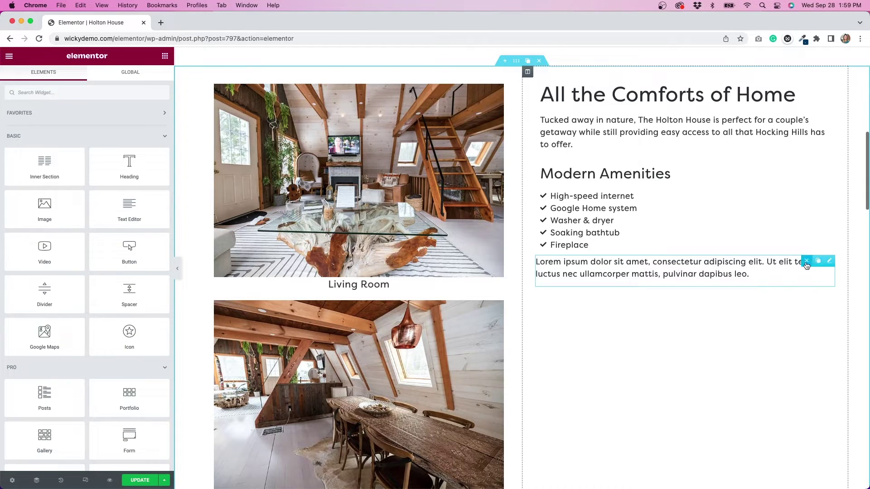
click(806, 263)
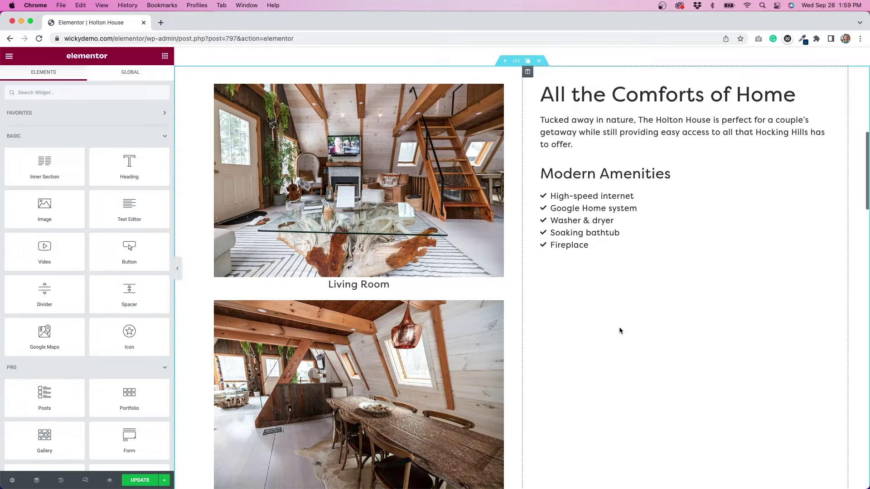
Open the staircase photo's Edit Image settings and check its 'Living Room' custom caption.
click(392, 209)
scroll(393, 209, down, 6)
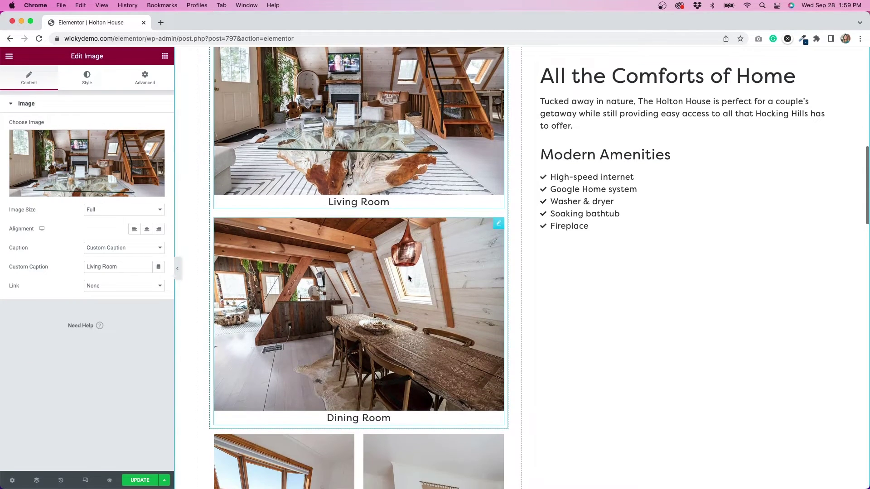
scroll(407, 277, down, 2)
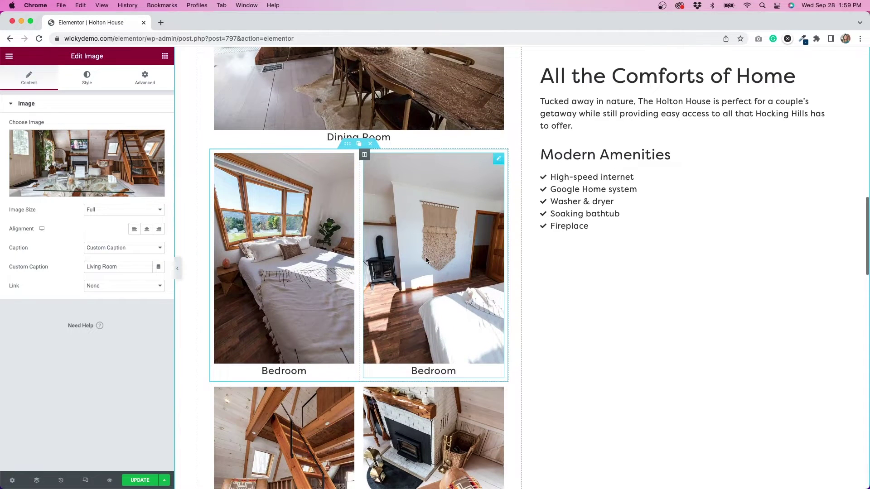
scroll(425, 257, down, 3)
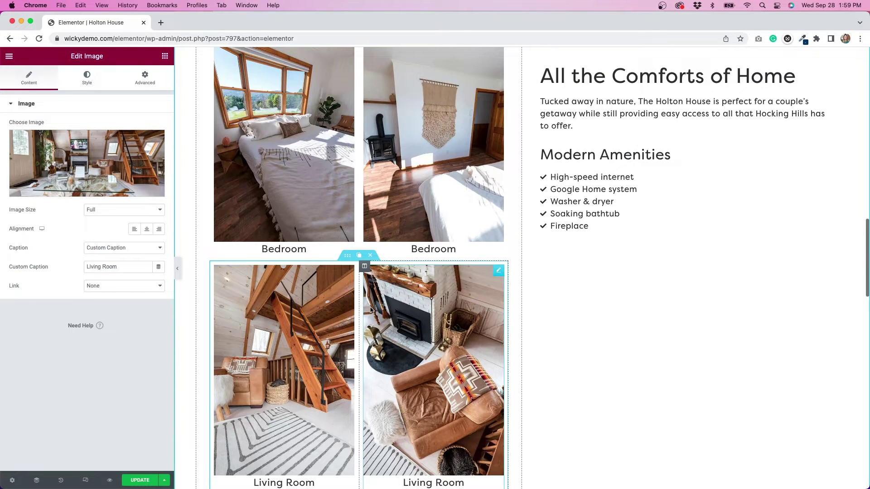
scroll(371, 310, down, 2)
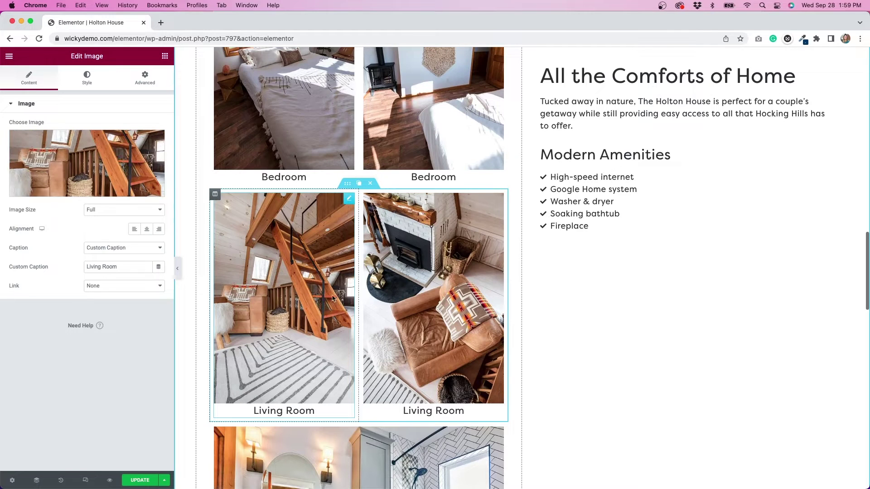
drag(119, 267, 84, 267)
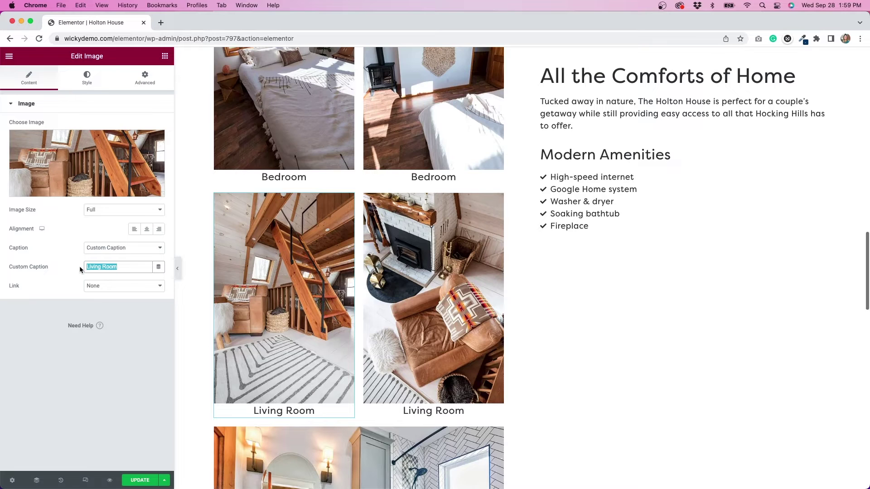
click(123, 257)
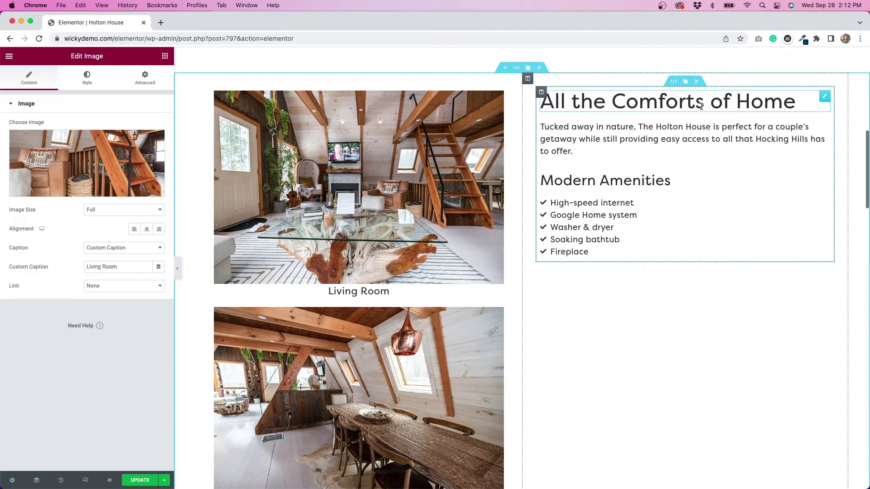
Make the inner section sticky top on Desktop only, offset 30, with Stay In Column off.
click(674, 82)
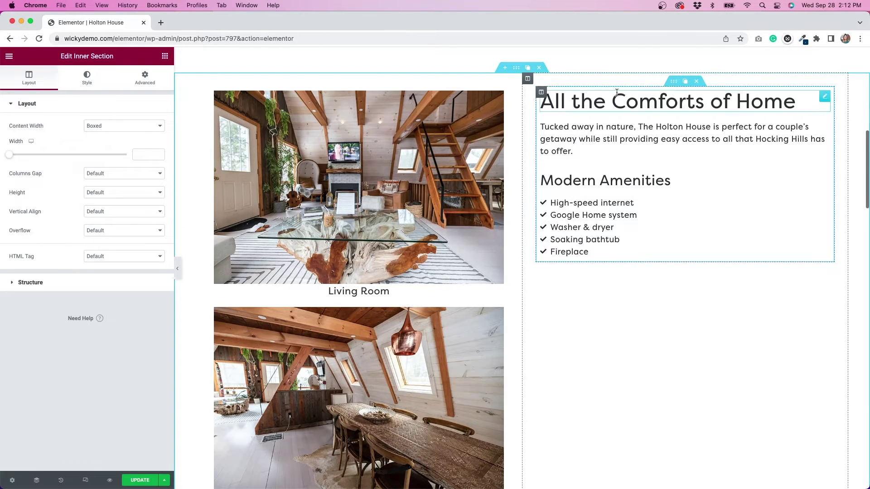
click(145, 76)
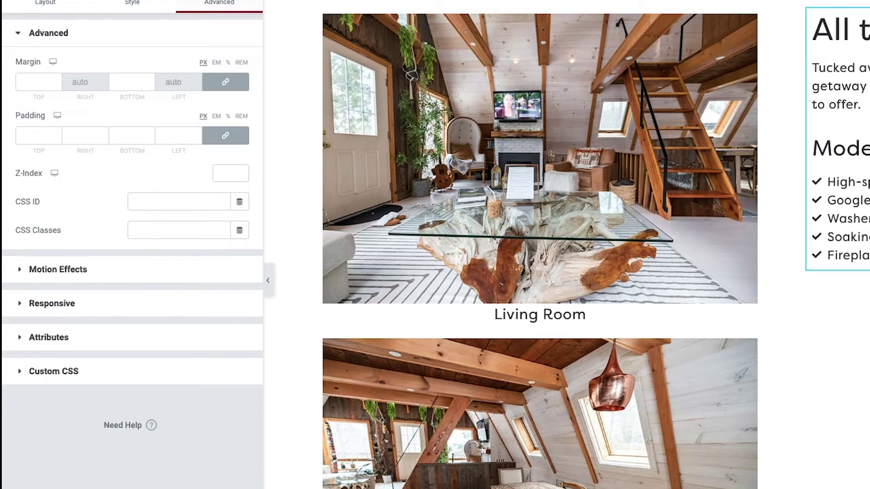
click(154, 272)
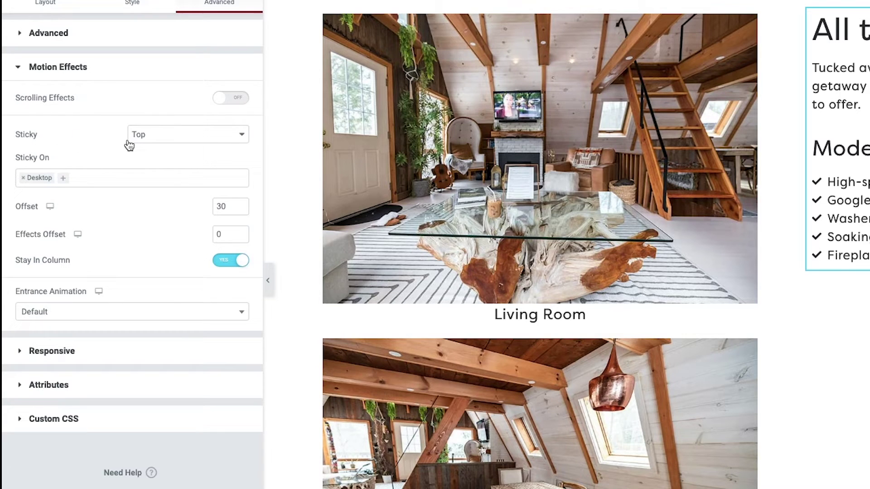
click(64, 178)
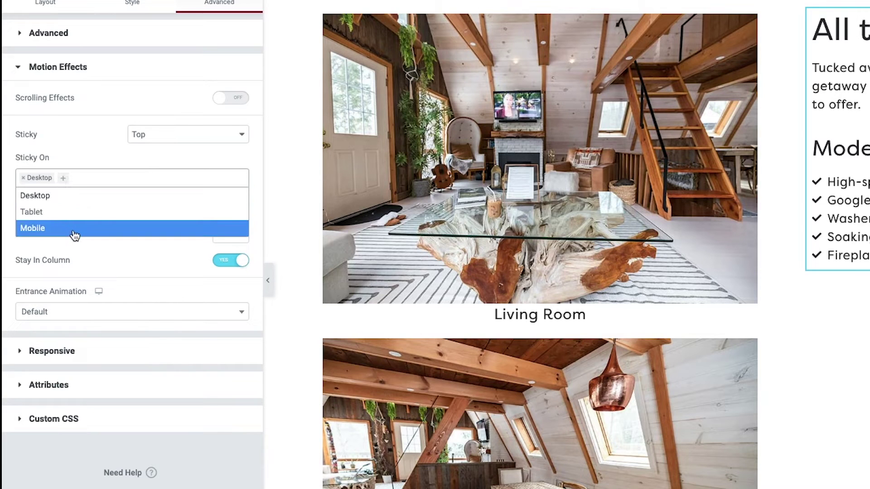
click(82, 153)
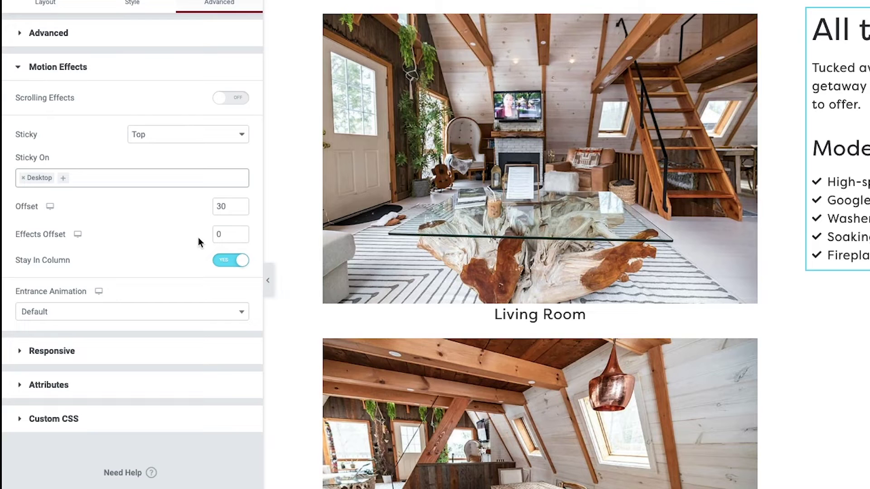
click(231, 263)
click(231, 267)
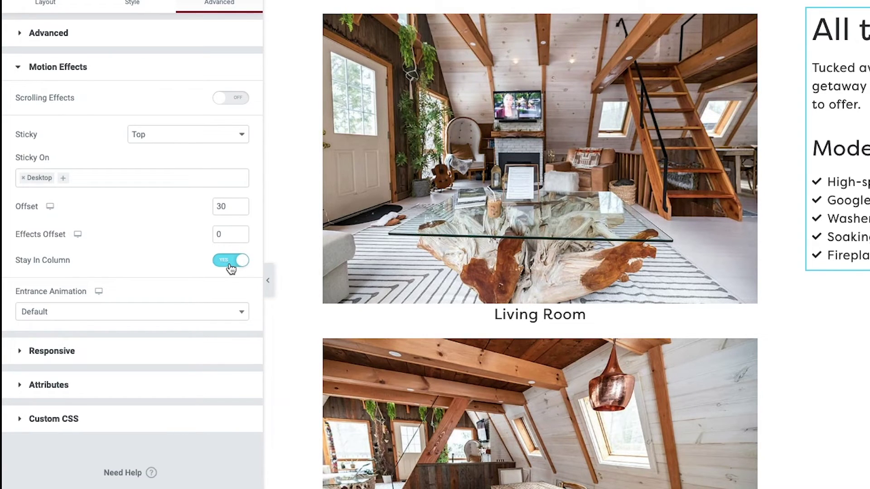
click(231, 265)
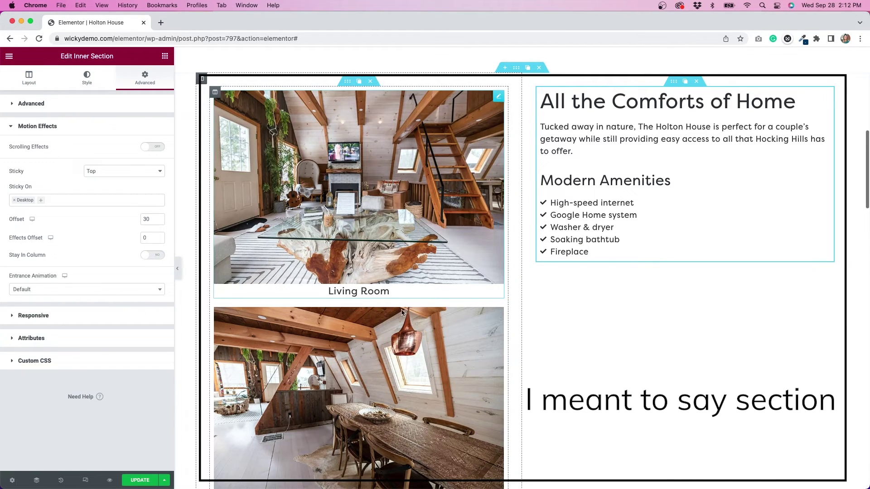
Scroll the canvas to test the sticky text, then turn Stay In Column back on.
scroll(605, 365, down, 5)
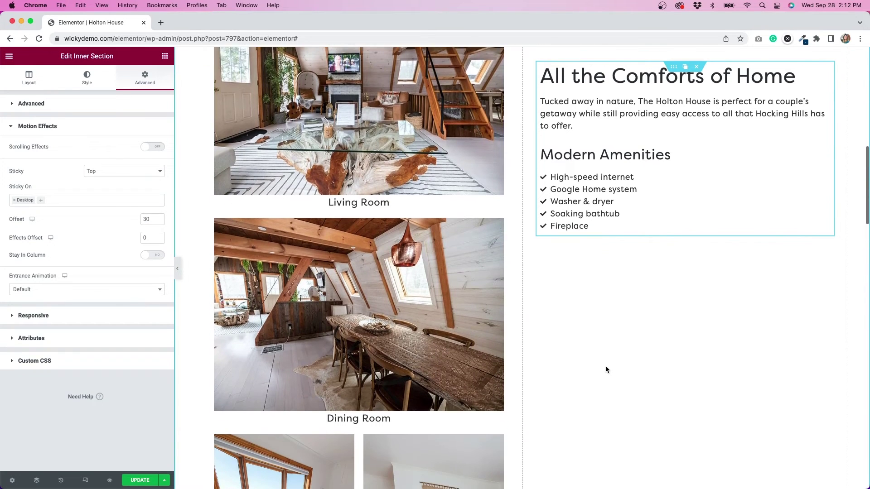
scroll(606, 370, down, 15)
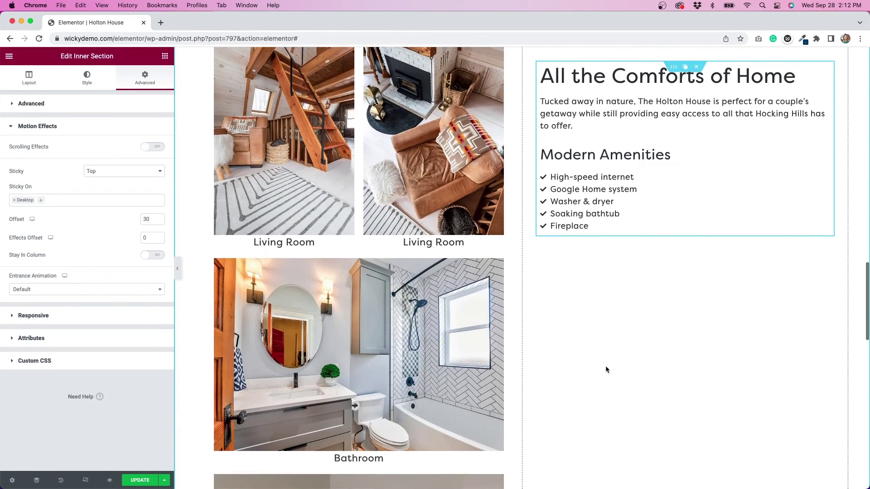
scroll(605, 366, down, 15)
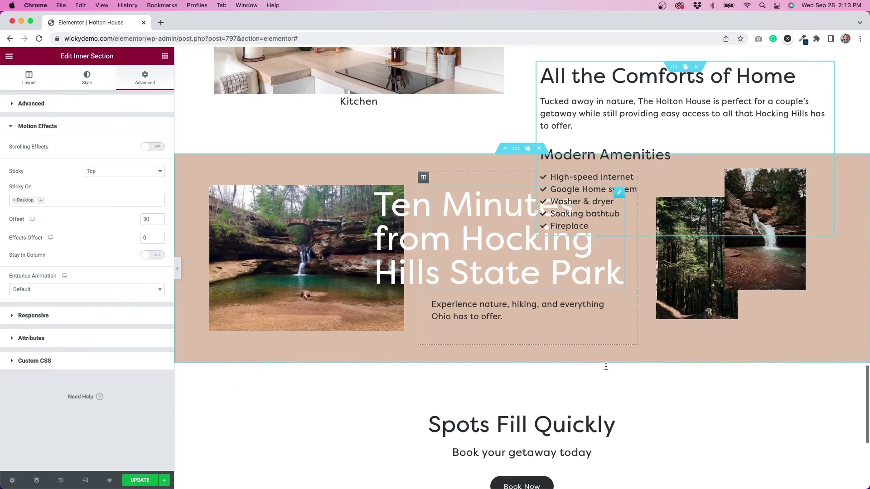
scroll(605, 366, down, 1)
scroll(606, 366, up, 3)
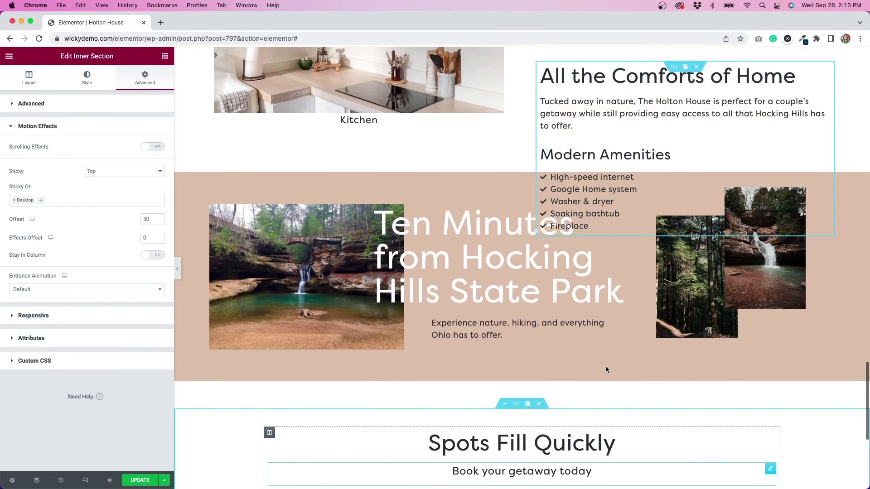
scroll(606, 365, down, 2)
scroll(605, 365, down, 1)
scroll(606, 366, up, 6)
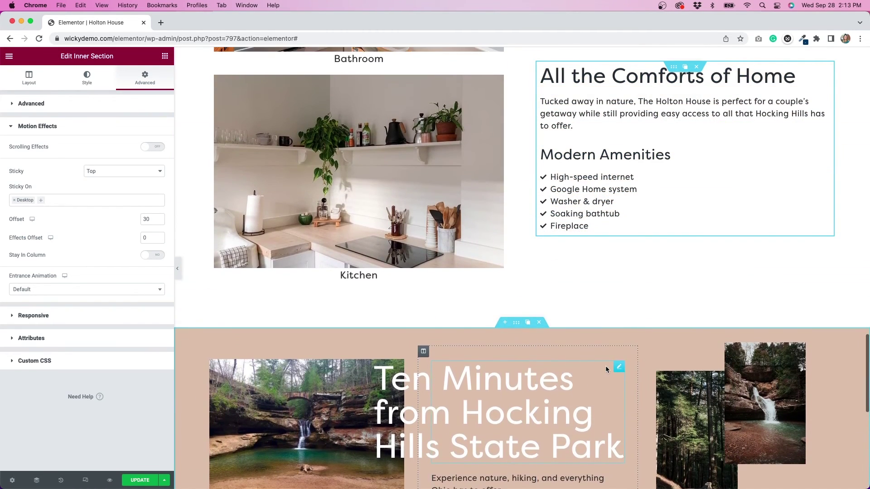
click(149, 257)
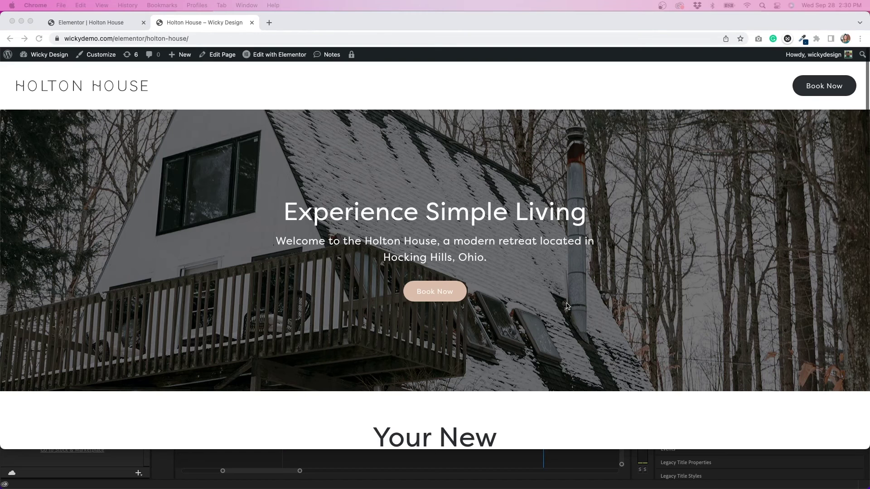
scroll(566, 307, down, 8)
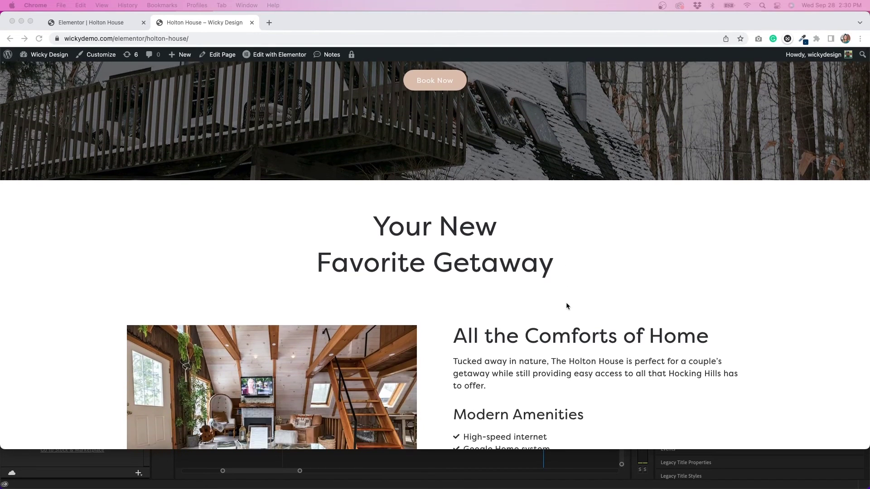
scroll(566, 307, down, 6)
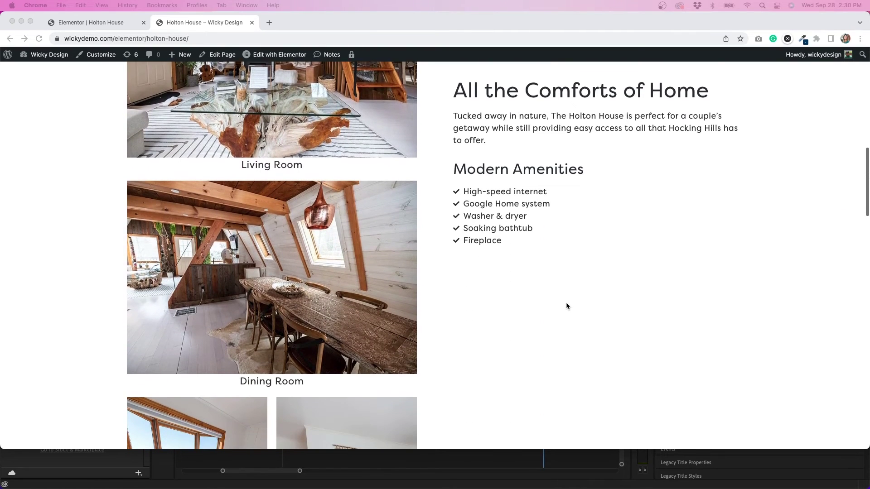
scroll(567, 306, down, 7)
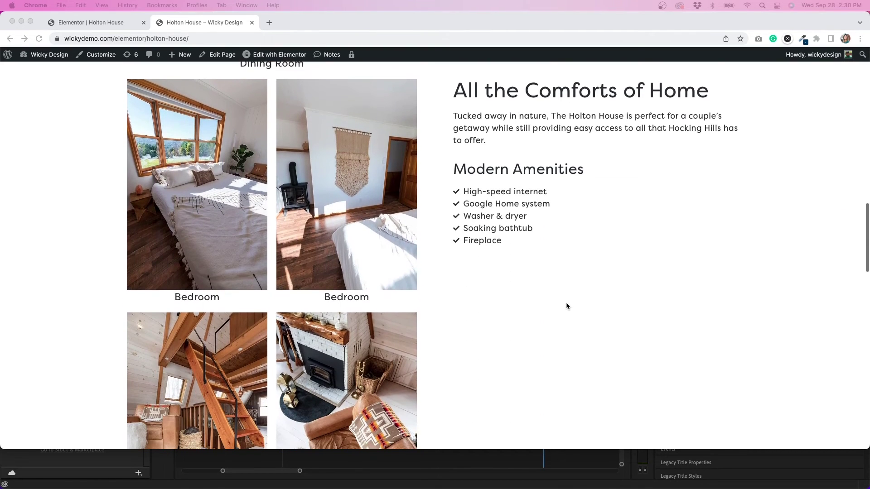
scroll(567, 306, down, 7)
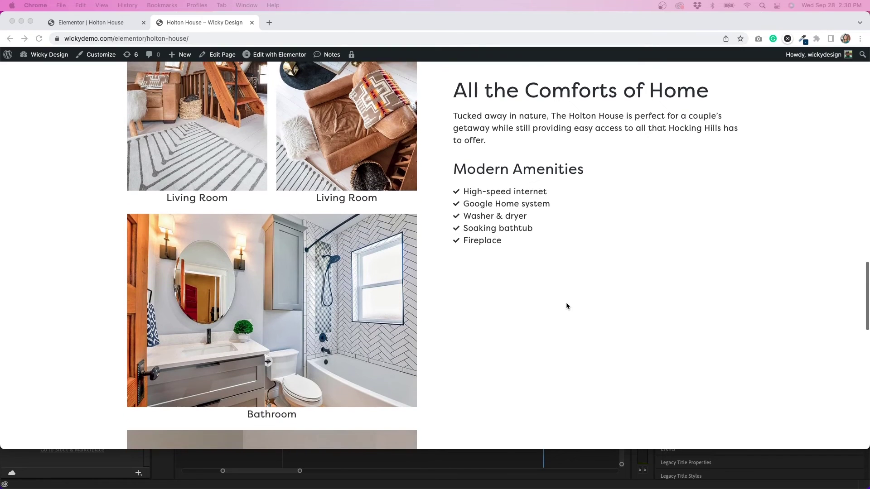
scroll(566, 306, down, 7)
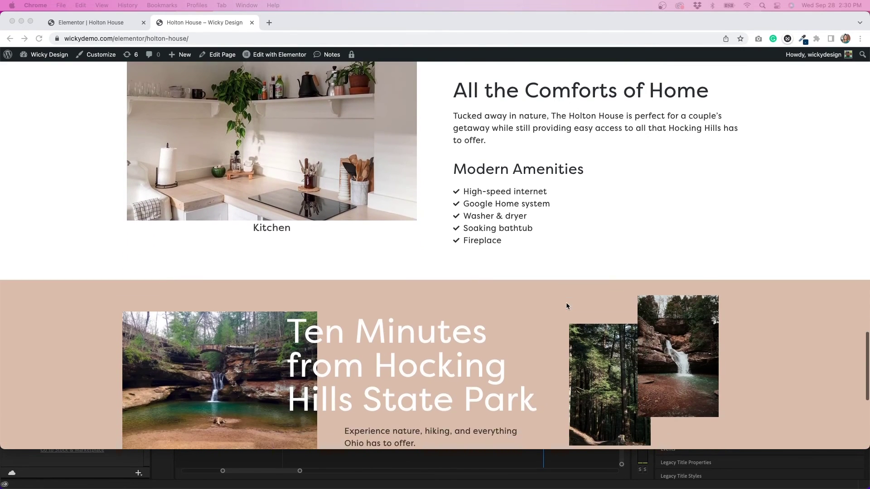
scroll(566, 306, down, 5)
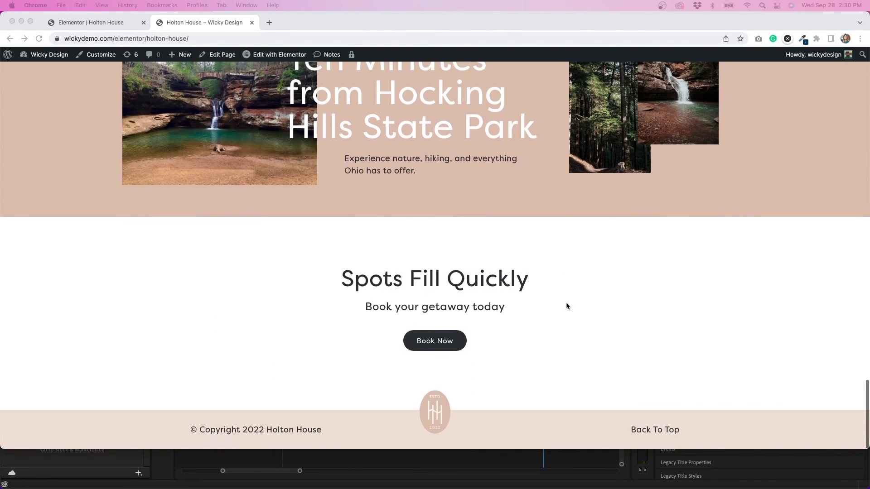
scroll(567, 307, up, 8)
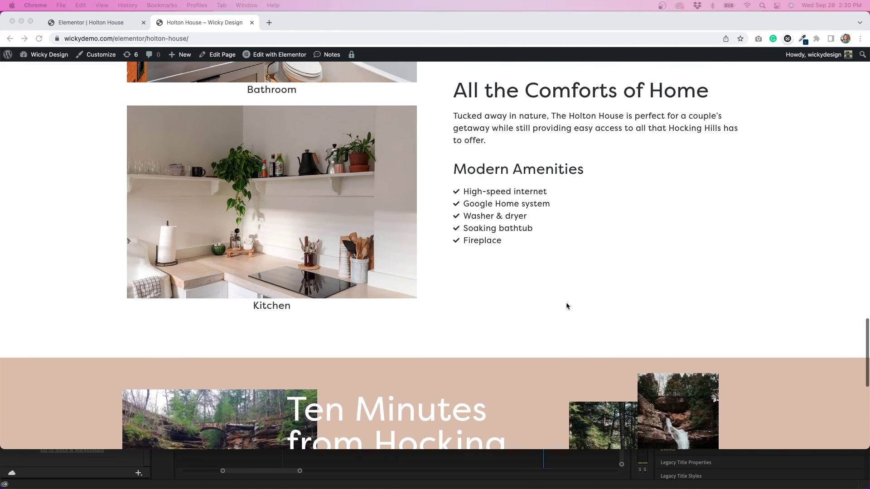
scroll(566, 306, up, 6)
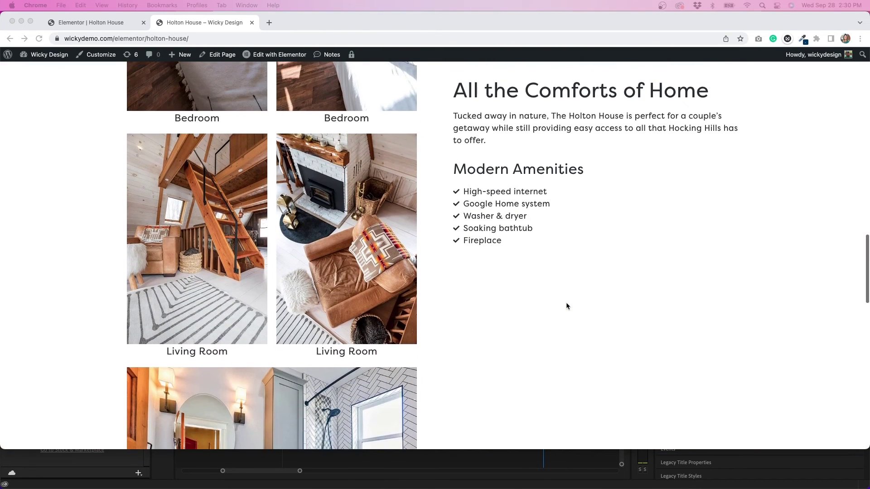